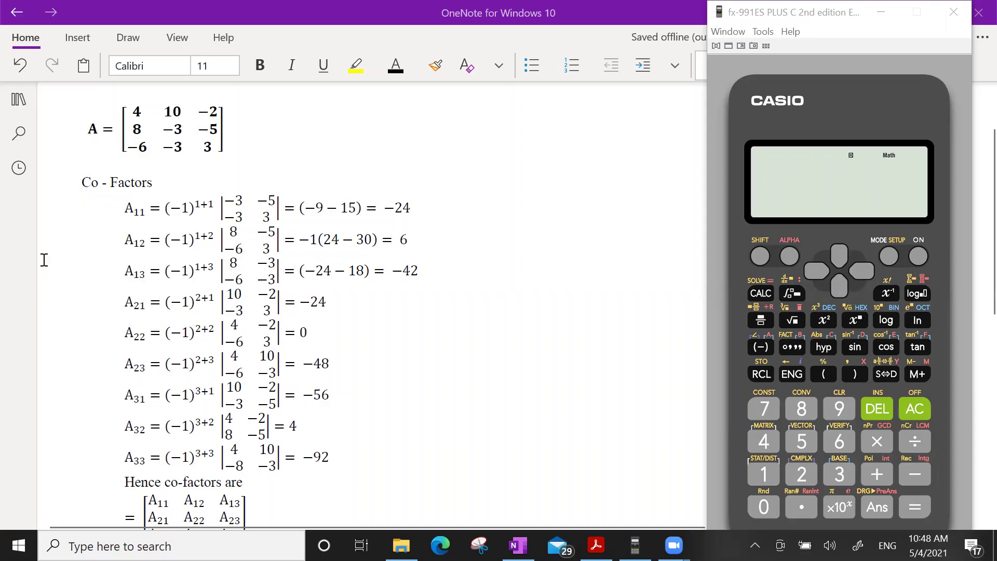
# Step: Bring the OneNote page with matrix A's cofactor calculations to the front
pyautogui.click(650, 271)
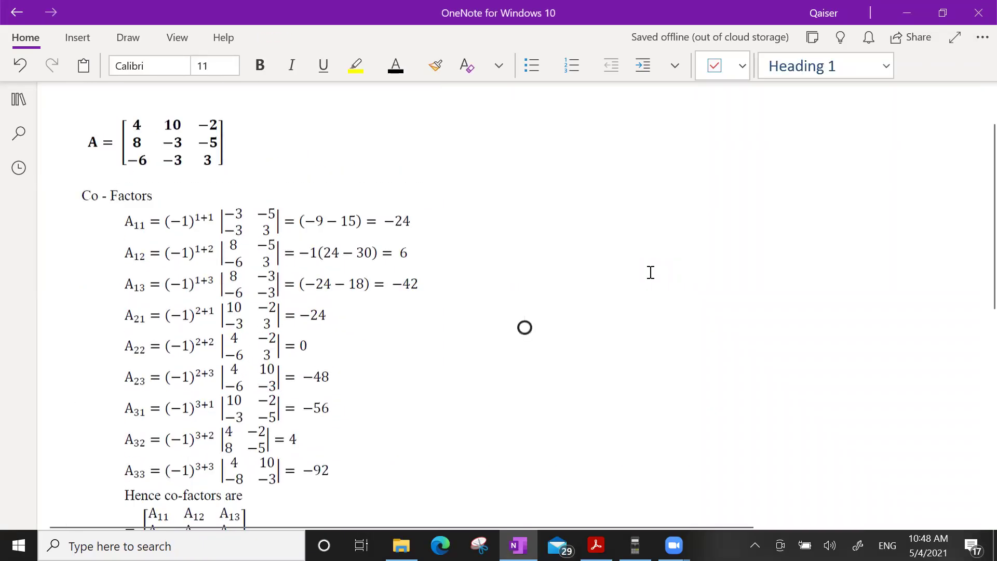
# Step: Bring the fx-991ES emulator window back in front beside the notes
pyautogui.moveTo(635, 546)
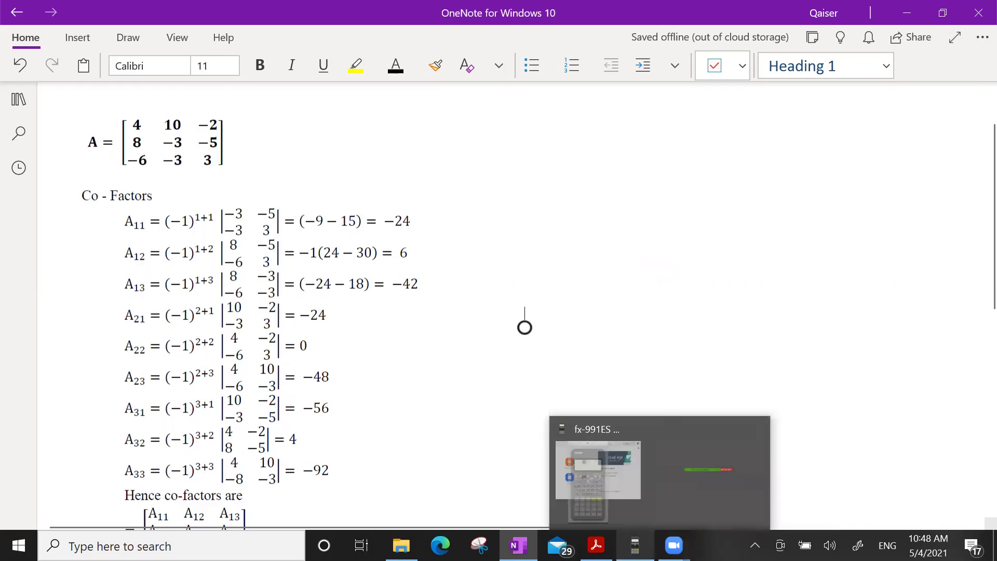
pyautogui.click(635, 480)
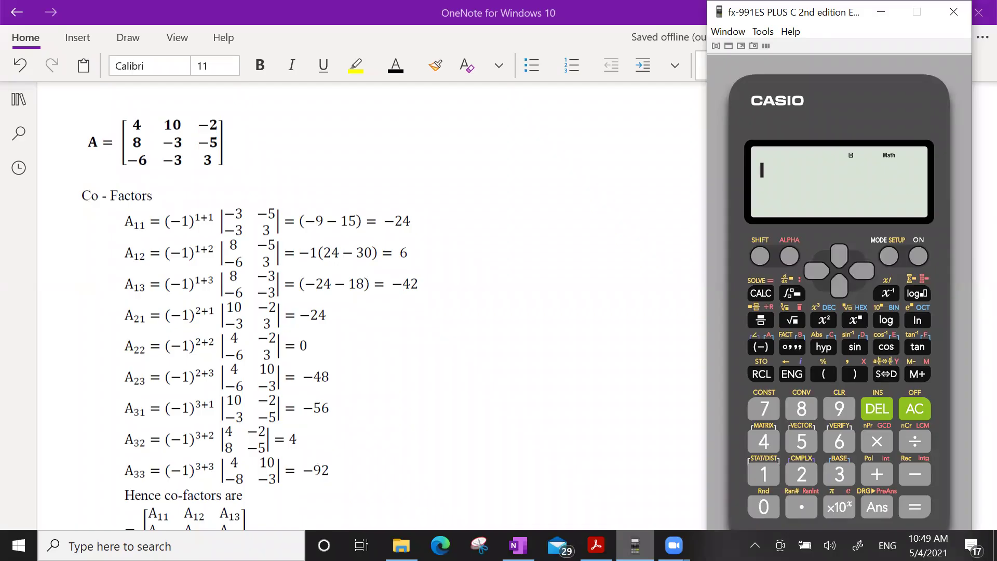
# Step: Switch to MATRIX mode and define MatA as a 3×3 matrix
pyautogui.click(889, 257)
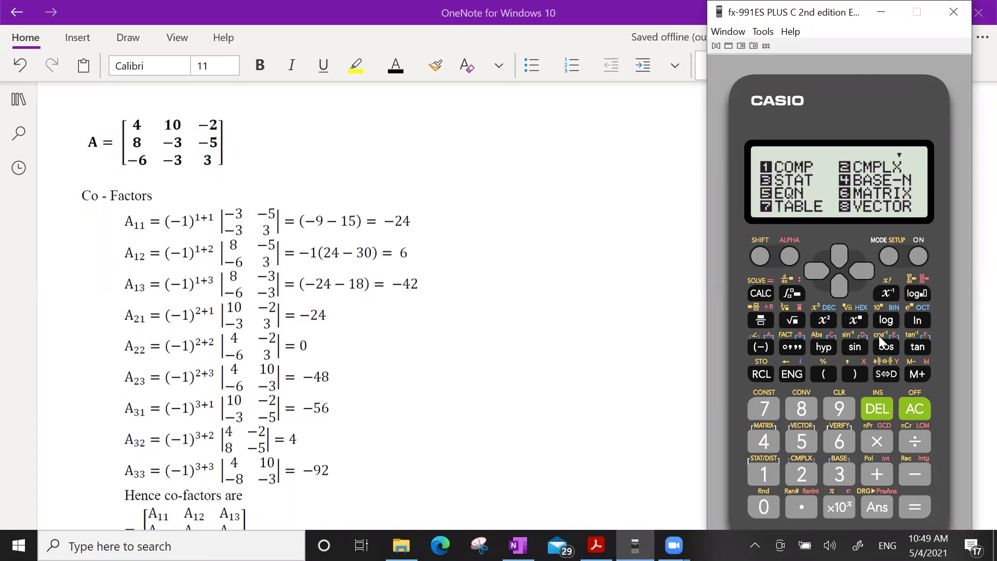
pyautogui.click(846, 440)
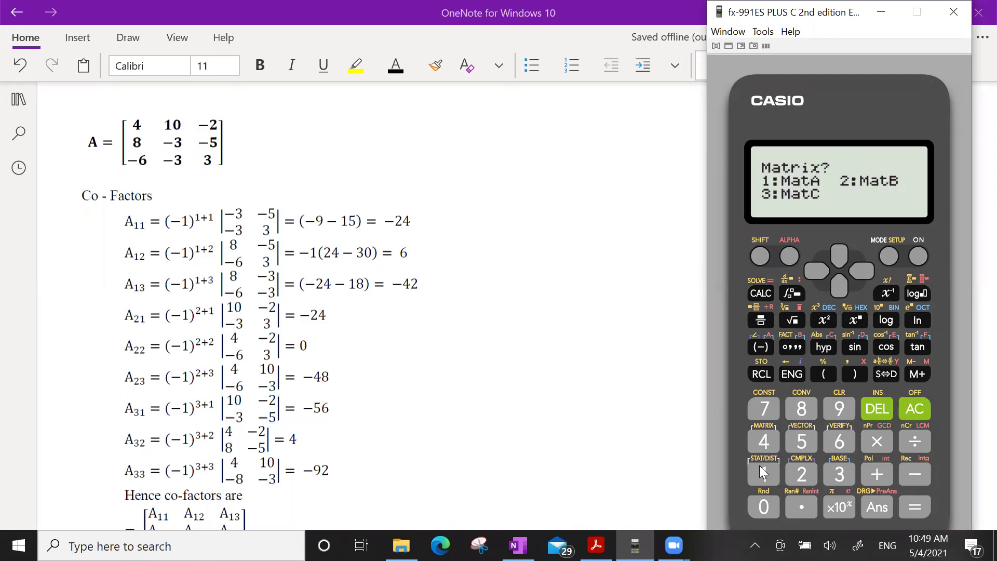
pyautogui.click(759, 466)
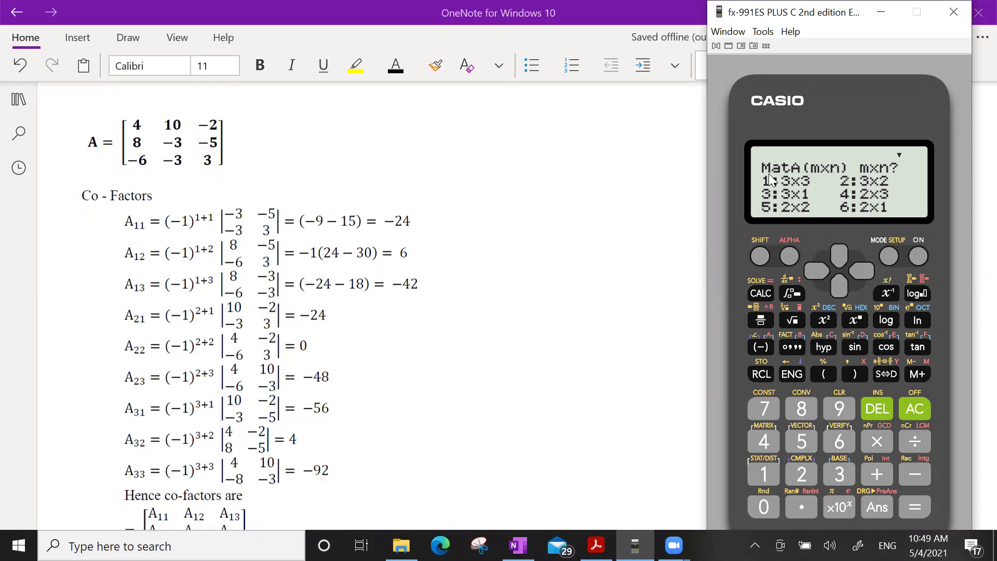
pyautogui.click(763, 474)
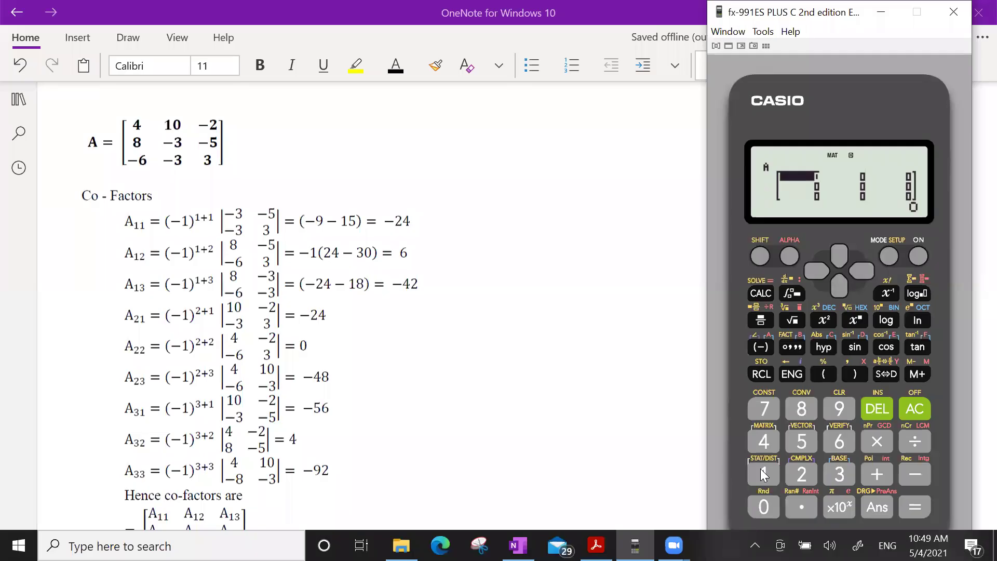
# Step: Enter row 1 of matrix A: 4, 10, −2
pyautogui.write('4')
pyautogui.press('Return')
pyautogui.write('10')
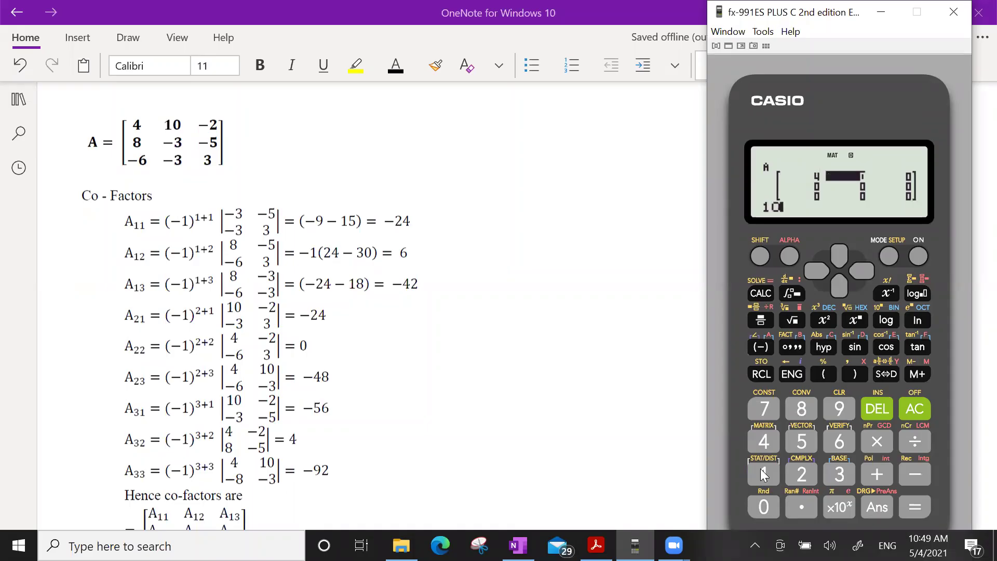
pyautogui.press('Return')
pyautogui.write('-2')
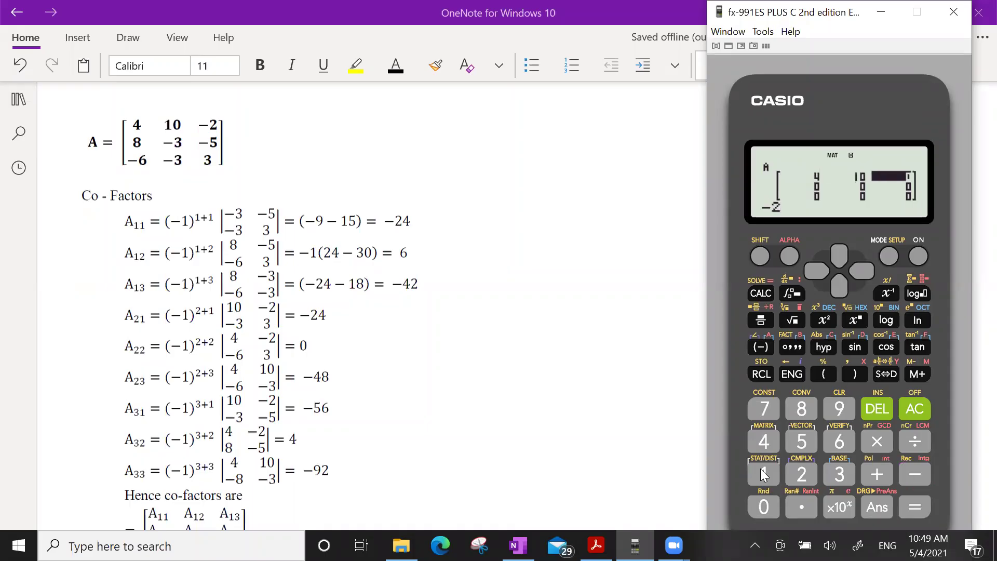
pyautogui.press('Return')
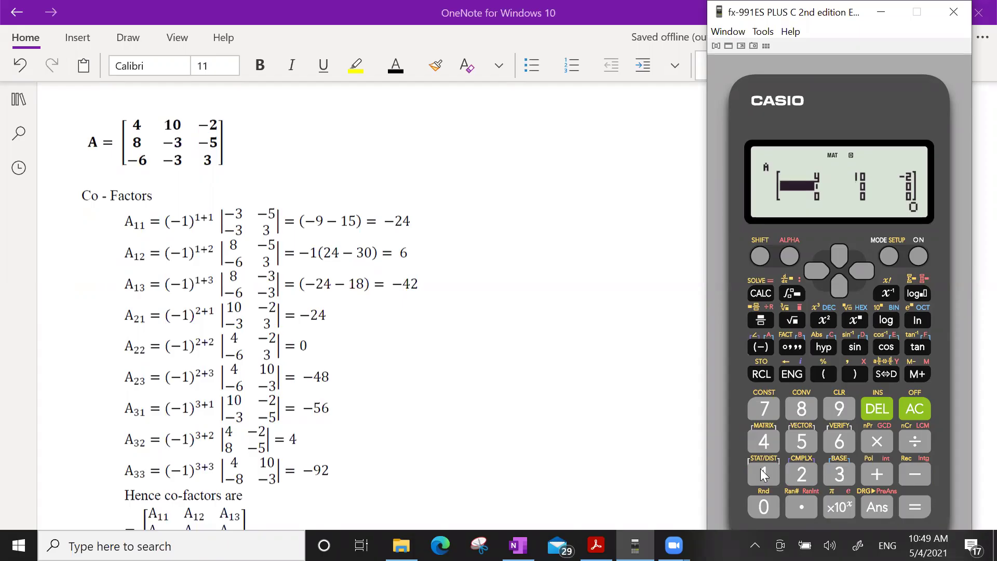
# Step: Enter row 2 of matrix A: 8, −3, −5
pyautogui.write('8')
pyautogui.press('Return')
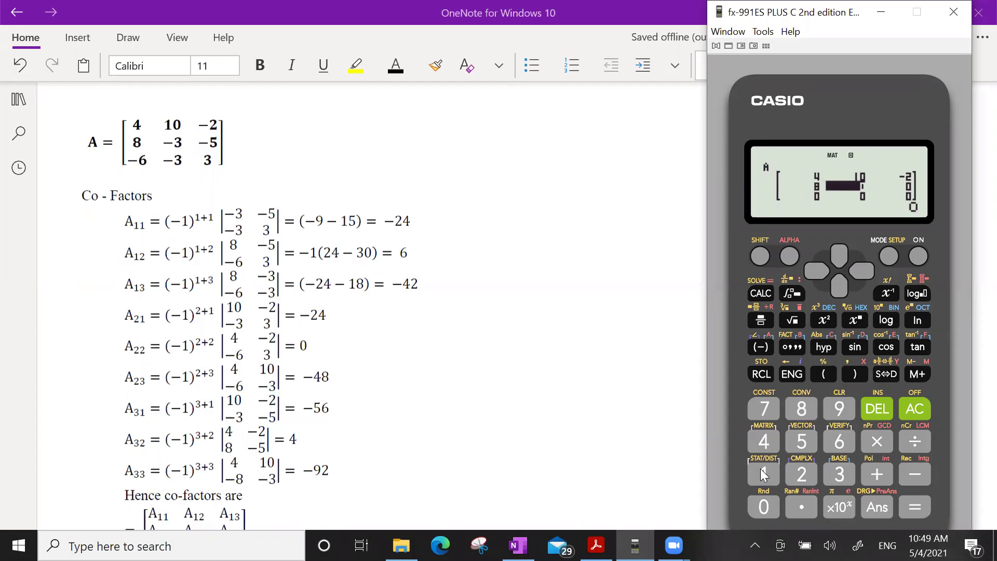
pyautogui.write('-3')
pyautogui.press('Return')
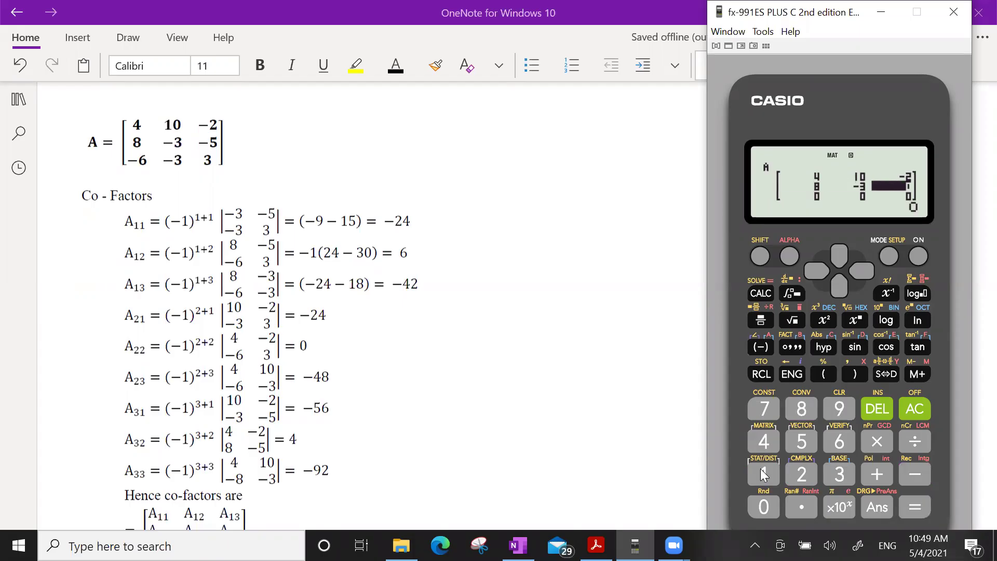
pyautogui.write('-5')
pyautogui.press('Return')
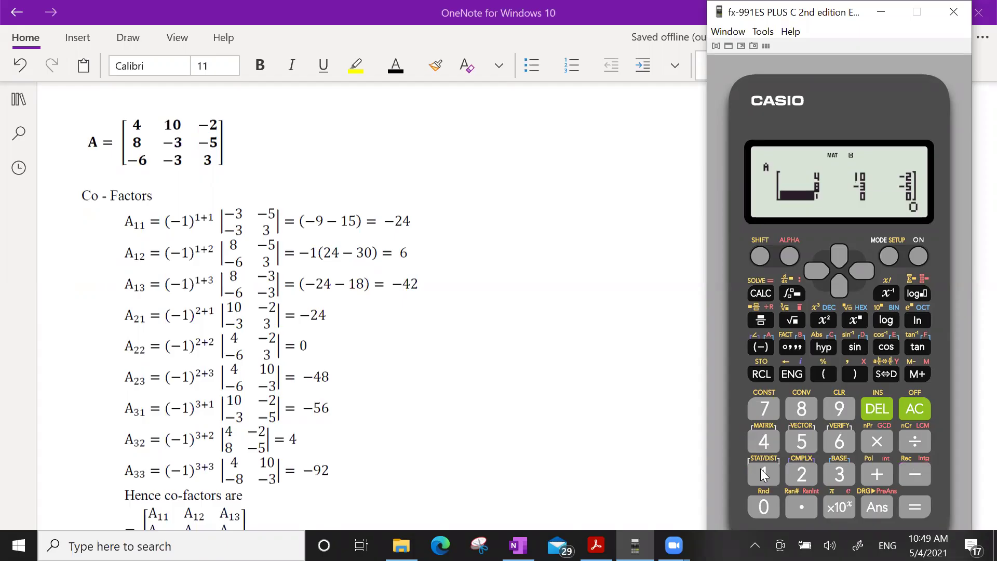
# Step: Enter row 3 of matrix A: −6, −3, 3
pyautogui.write('-6')
pyautogui.press('Return')
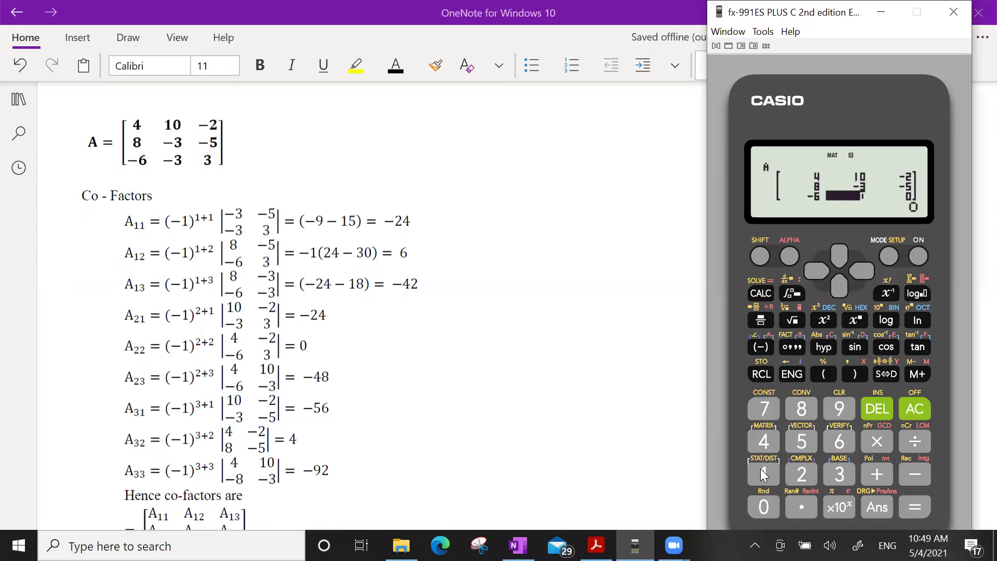
pyautogui.write('-3')
pyautogui.press('Return')
pyautogui.write('3')
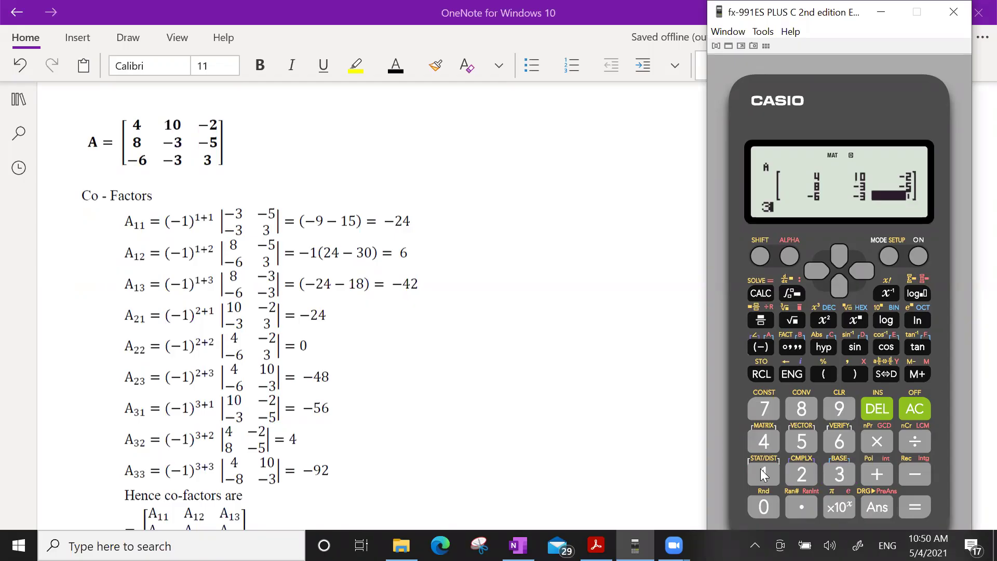
pyautogui.press('Return')
# Step: Clear the display and begin the expression Trn(det(MatA))
pyautogui.click(912, 408)
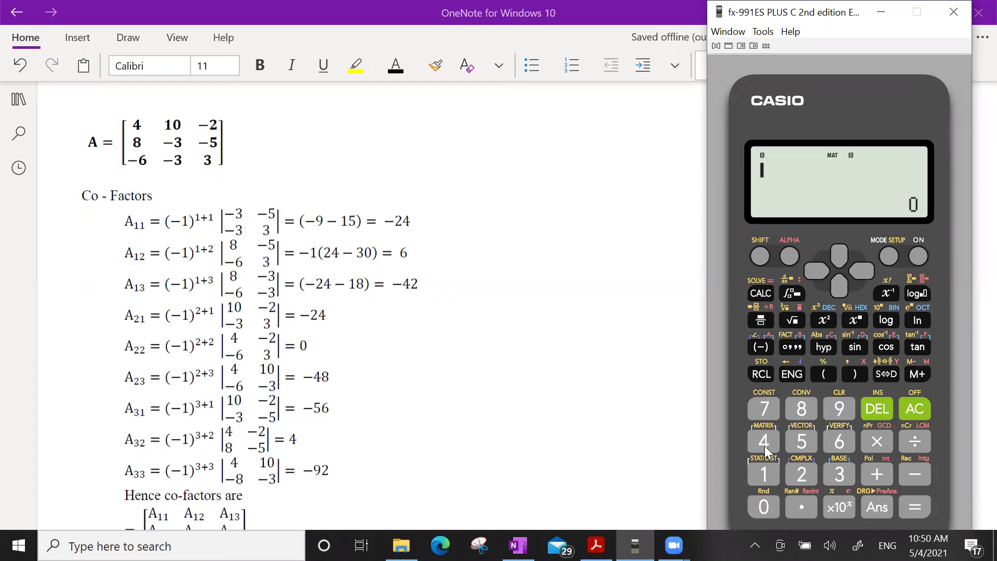
pyautogui.click(778, 449)
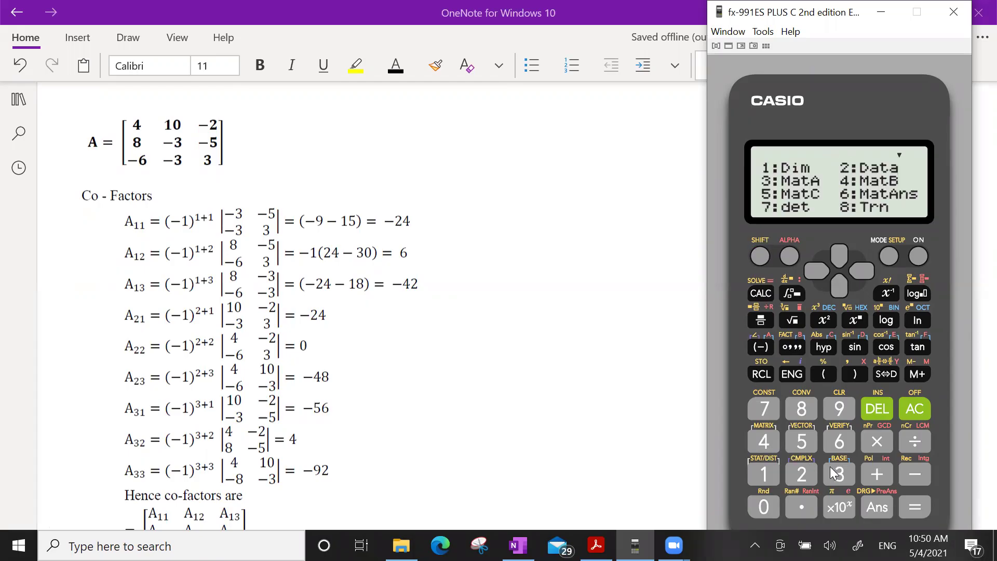
pyautogui.click(812, 408)
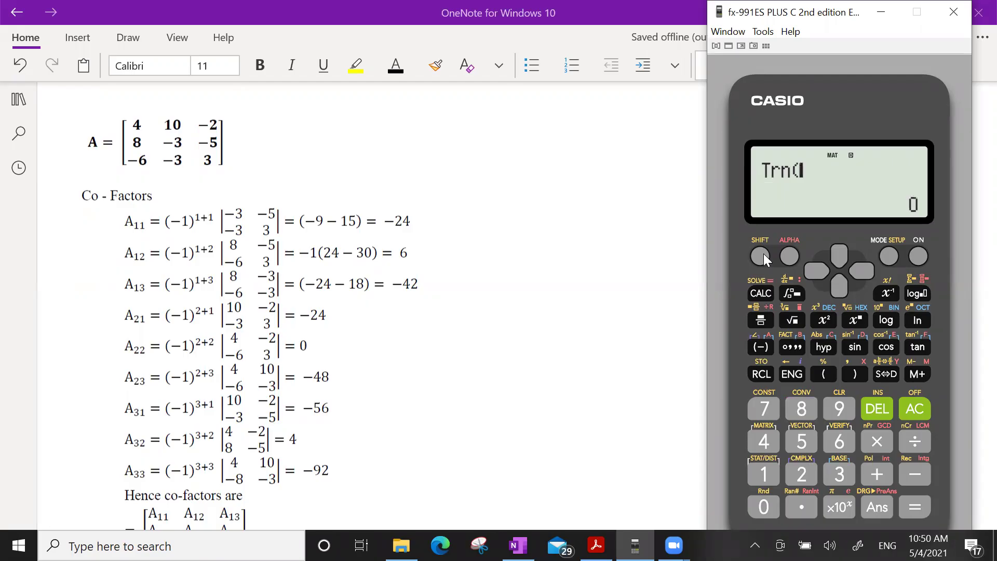
pyautogui.click(761, 256)
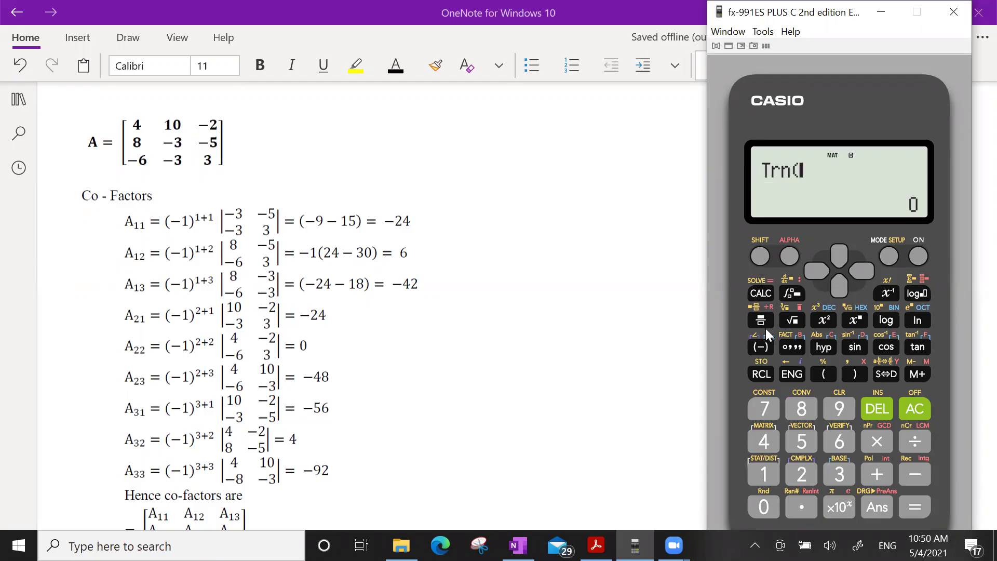
pyautogui.click(766, 440)
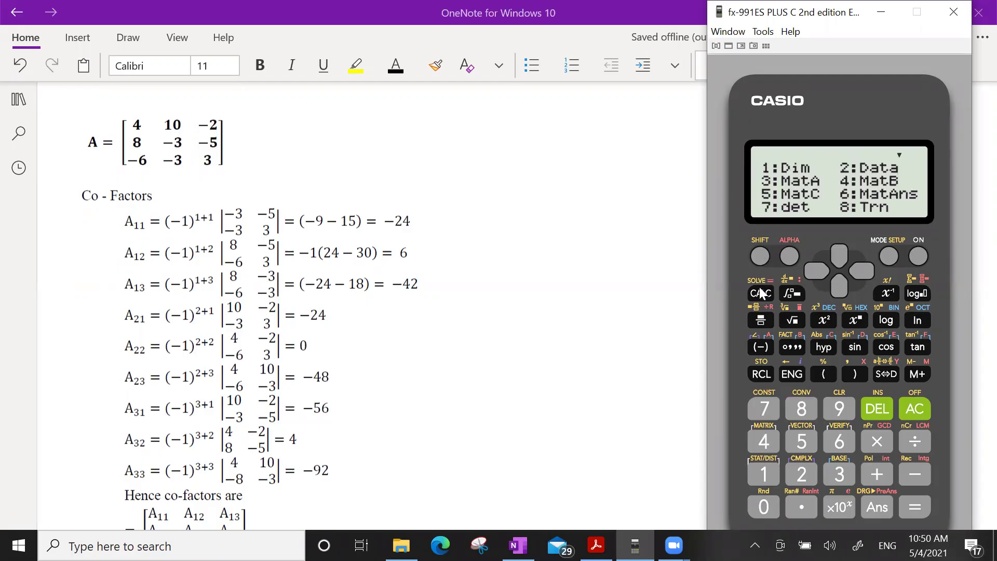
pyautogui.press('7')
pyautogui.click(761, 255)
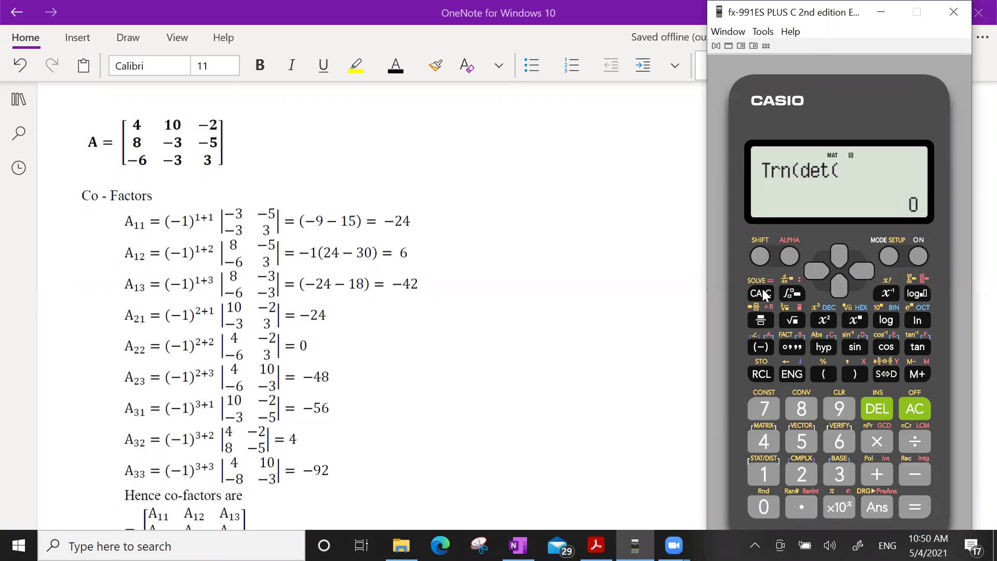
pyautogui.click(764, 443)
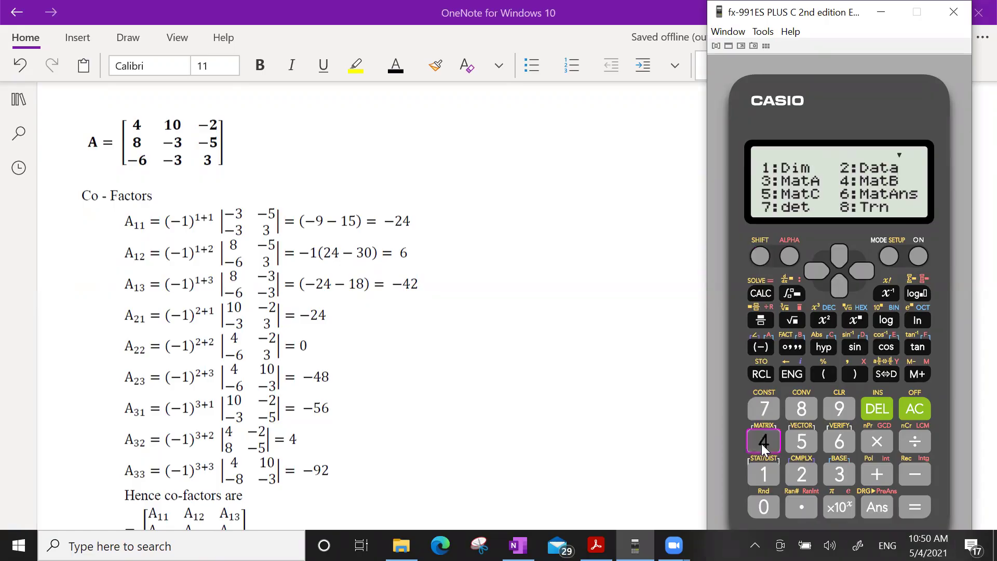
pyautogui.click(841, 474)
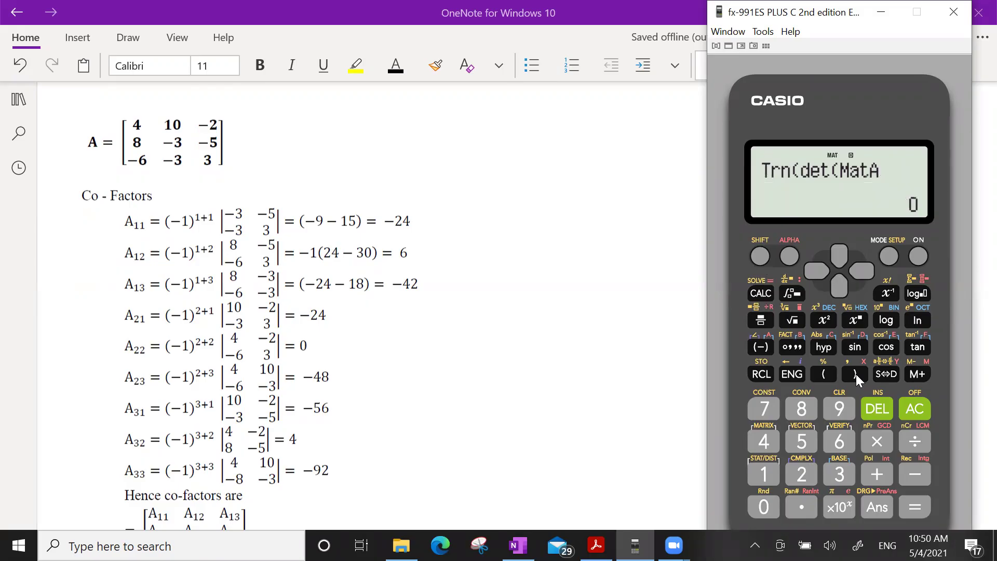
pyautogui.click(855, 374)
# Step: Multiply by MatA⁻¹ and evaluate, giving rows −24, 6, −42; −24, 0, −48; −56, 4, −92
pyautogui.click(761, 256)
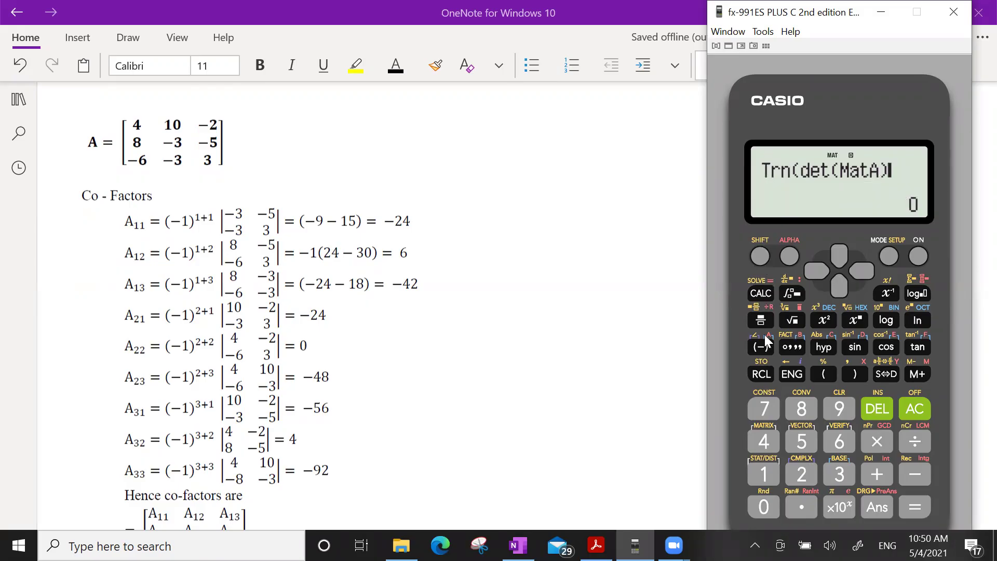
pyautogui.click(766, 441)
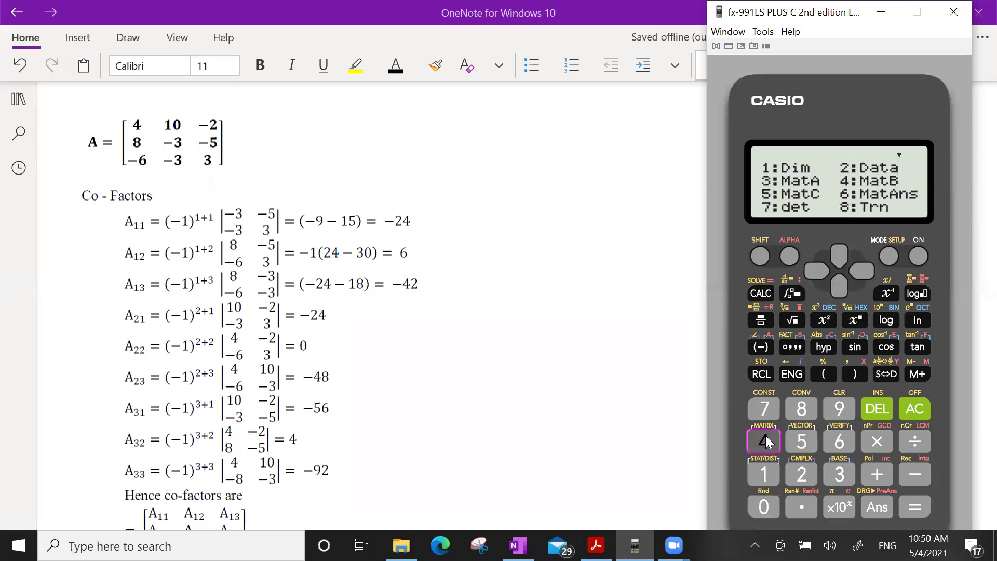
pyautogui.click(840, 474)
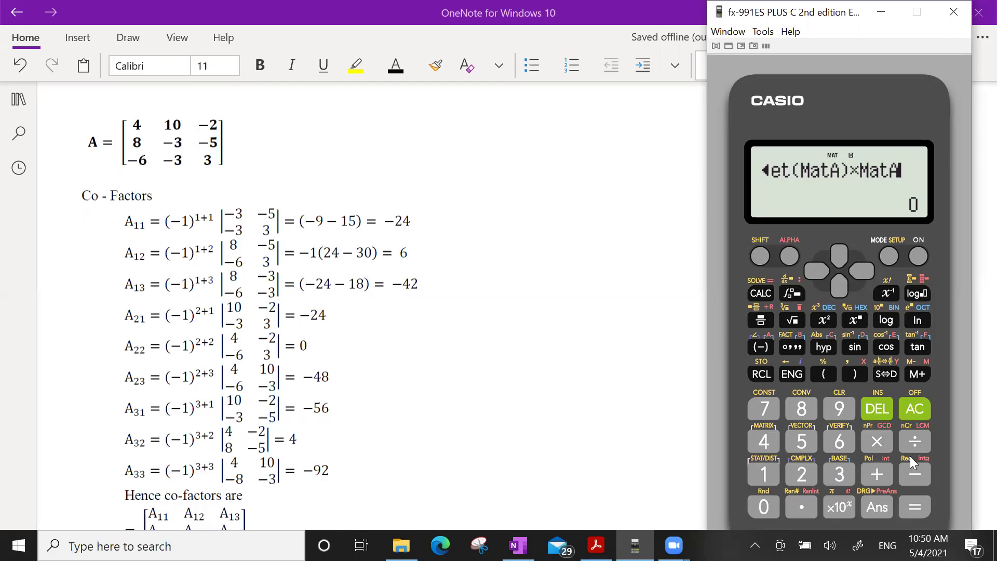
pyautogui.press('x')
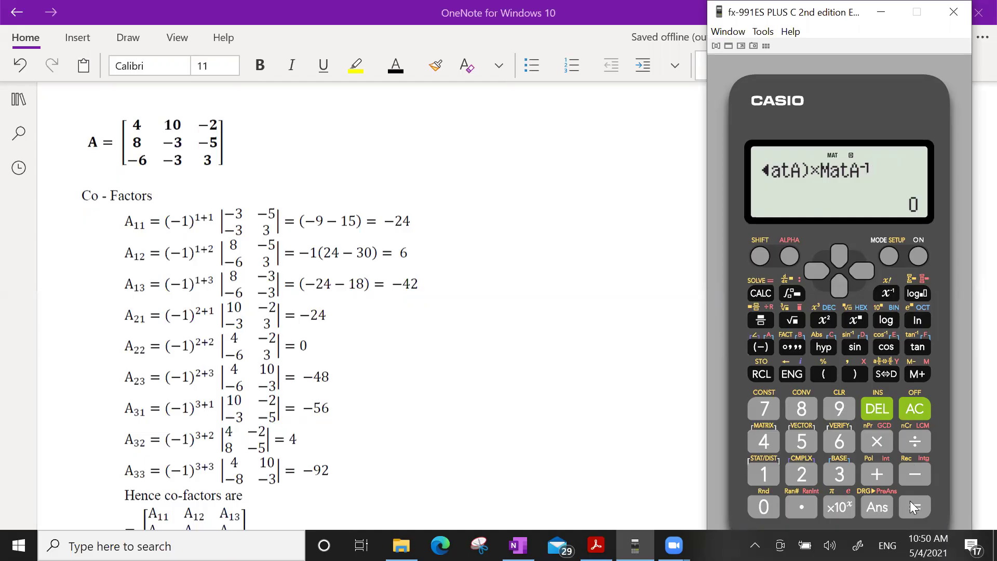
pyautogui.click(912, 502)
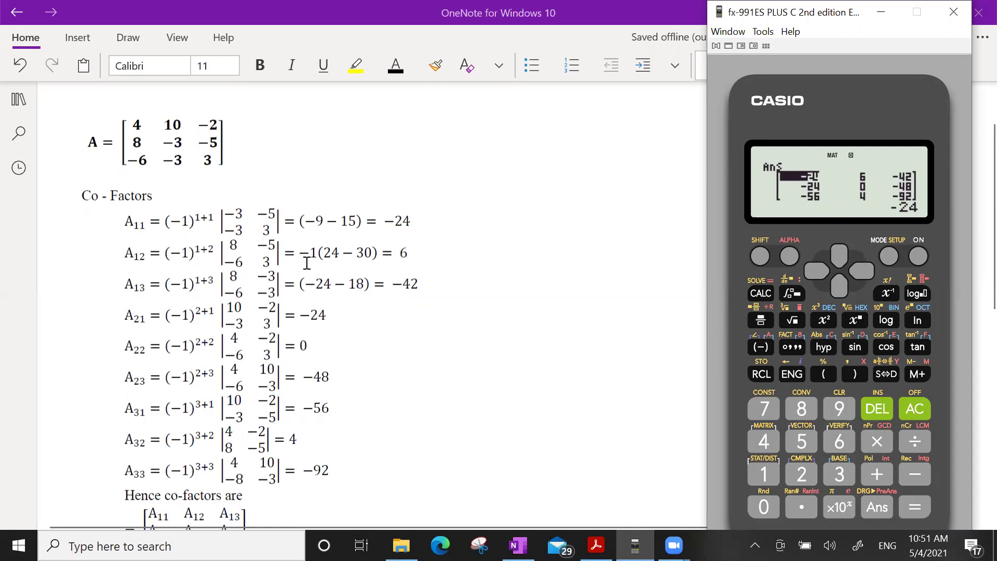
pyautogui.scroll(-1, 143, 236)
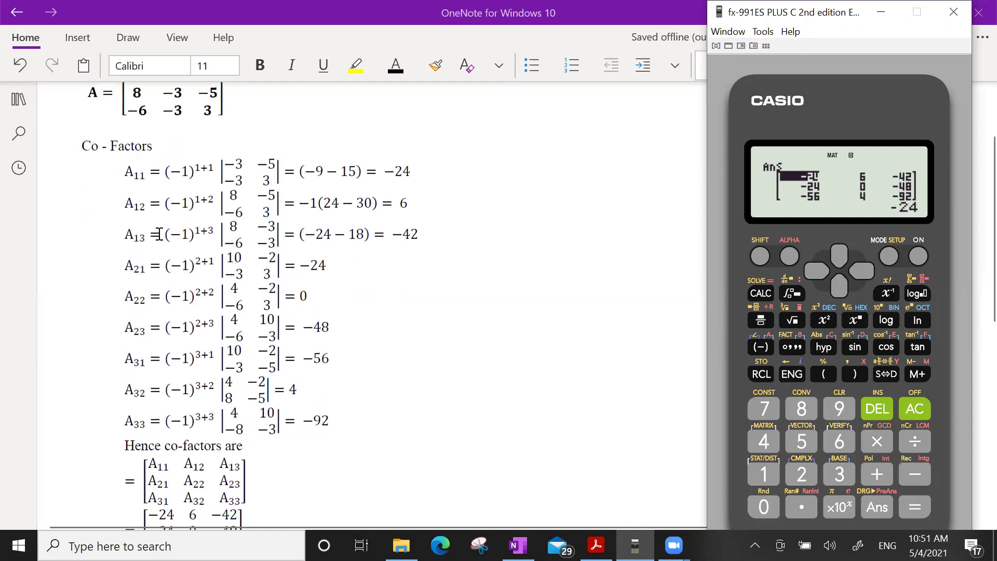
pyautogui.scroll(-3, 170, 235)
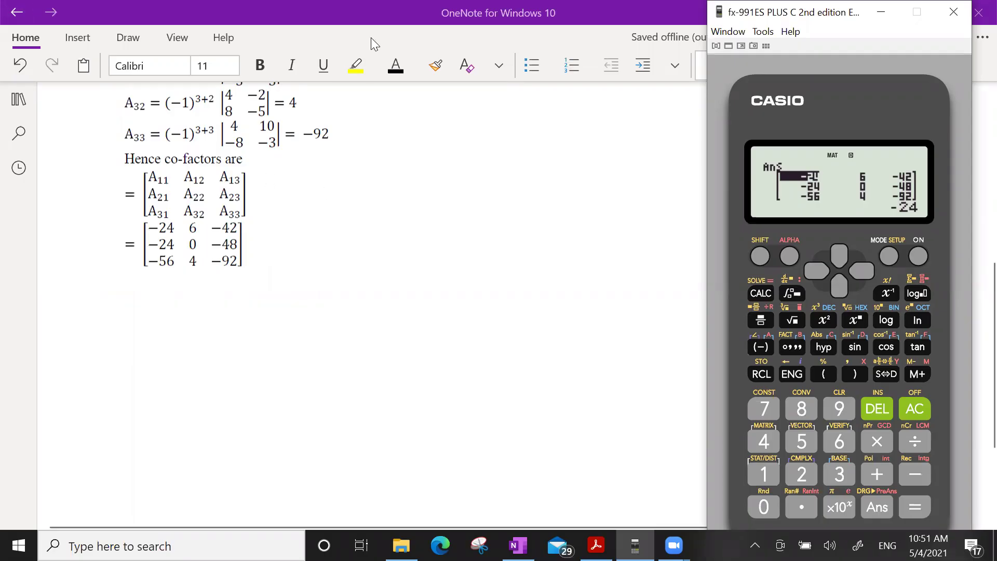
pyautogui.scroll(5, 423, 127)
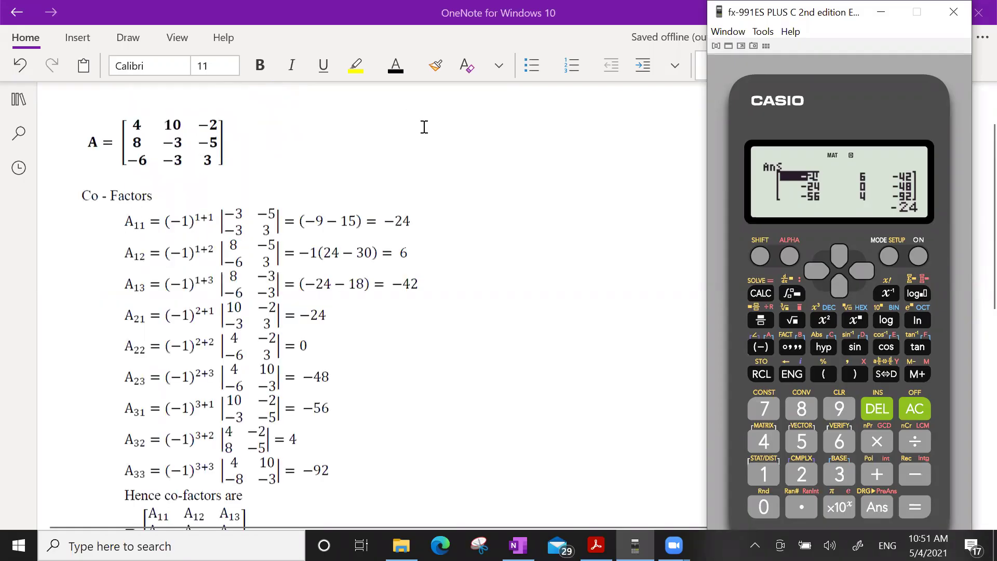